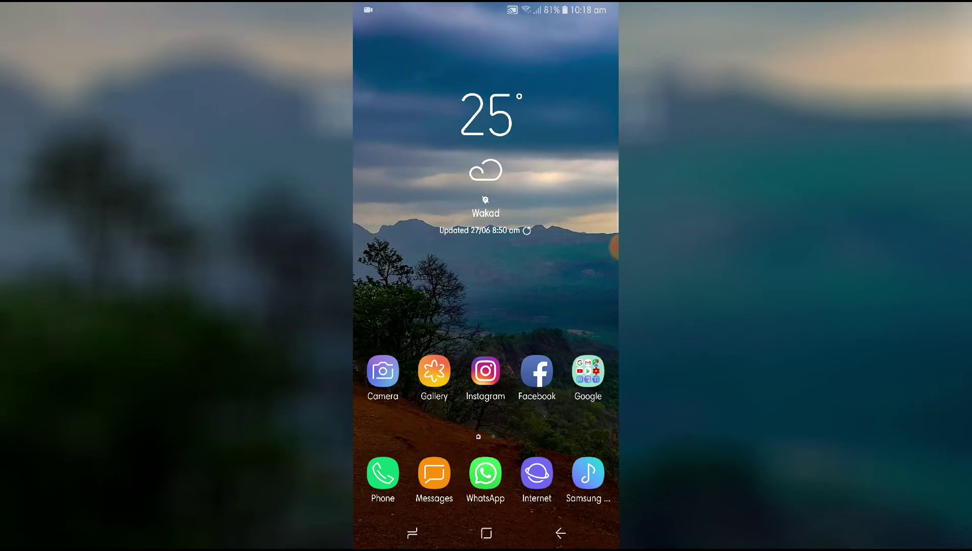
- Go to Lock screen and security > Clock and FaceWidgets > Clock style and launch ClockFace
left_click(404, 296)
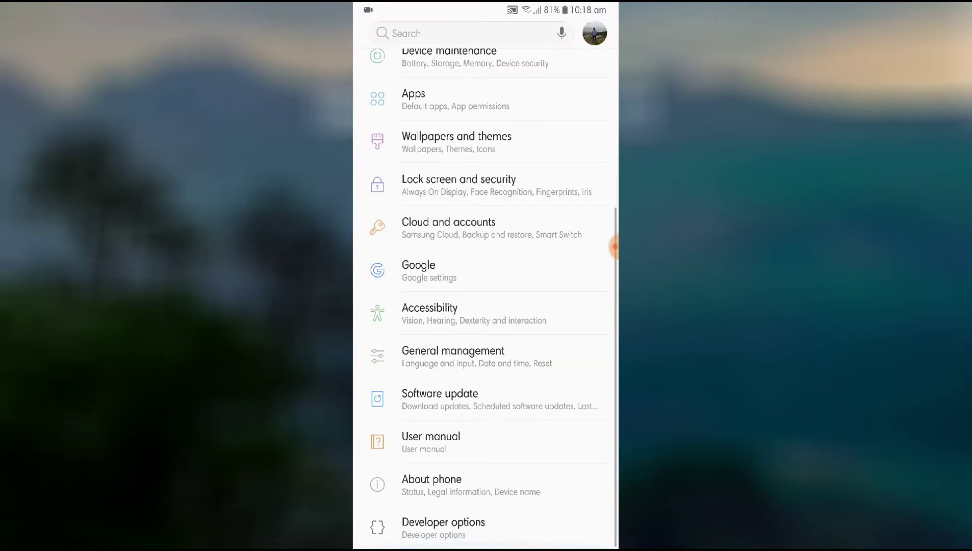
left_click(459, 184)
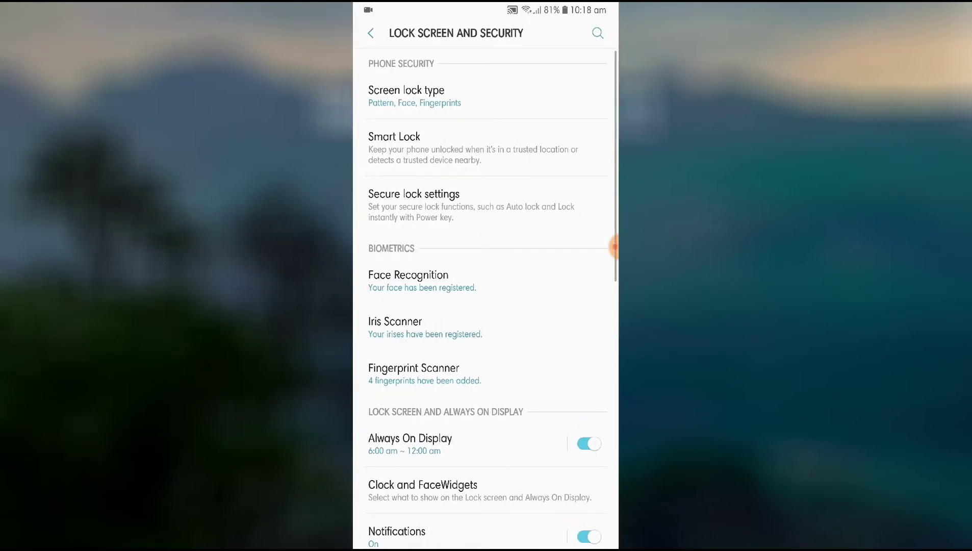
scroll(486, 304, "down", 5)
scroll(486, 303, "up", 1)
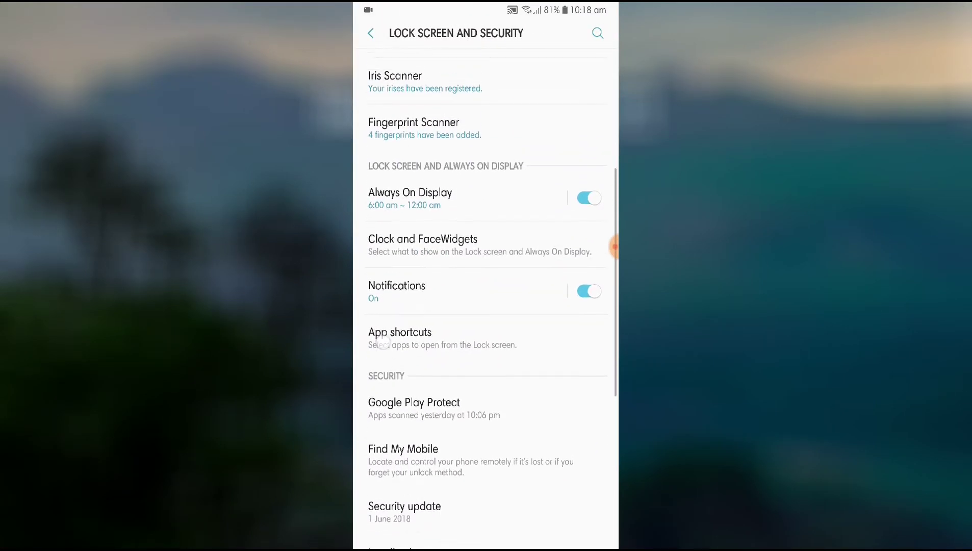
left_click(422, 220)
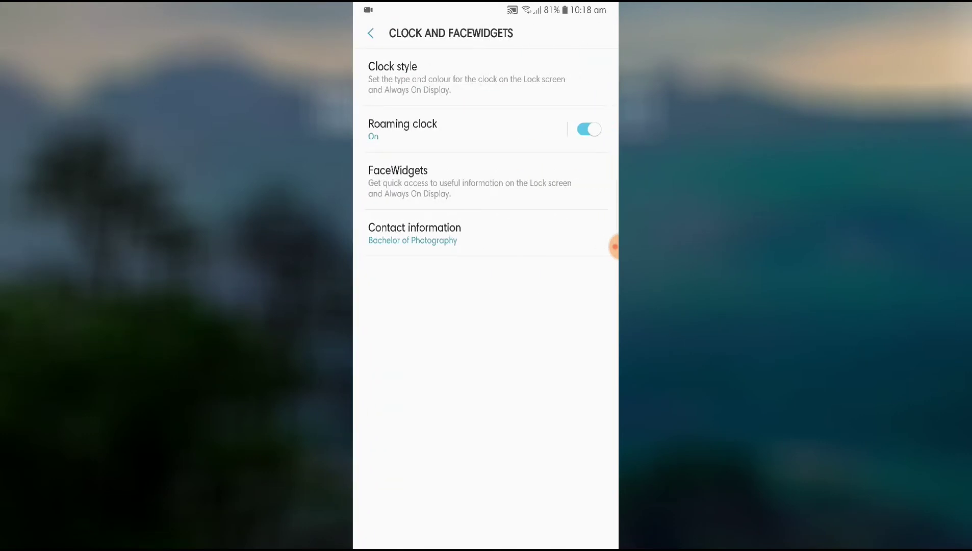
left_click(399, 76)
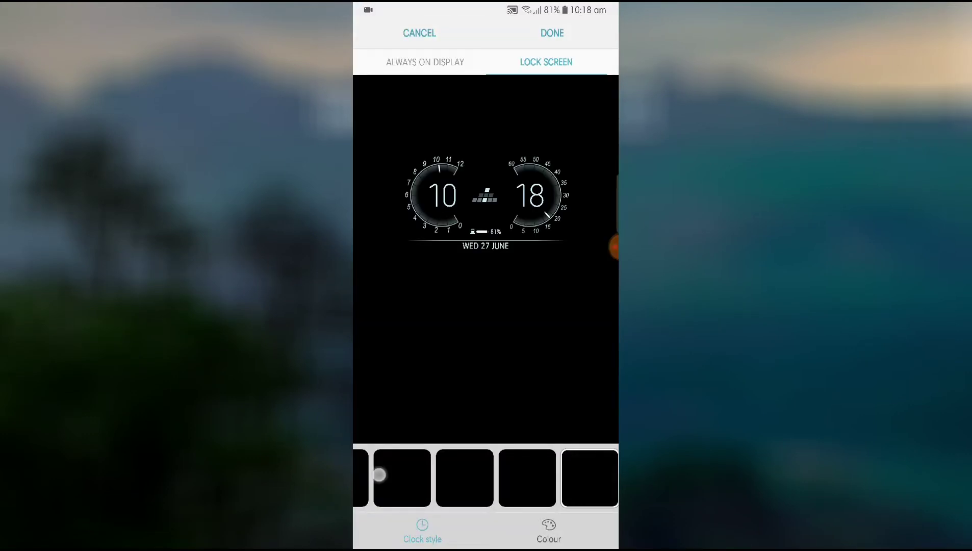
scroll(486, 478, "right", 1)
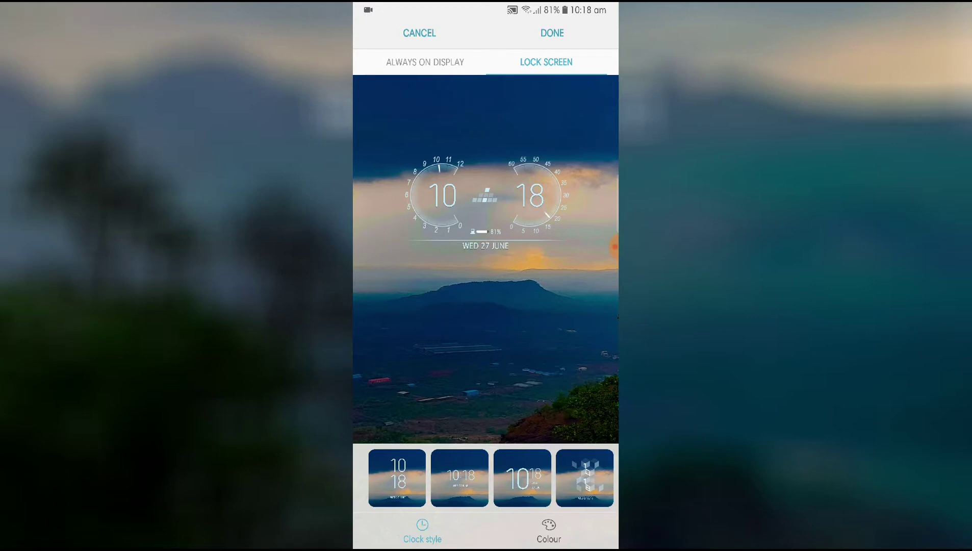
left_click_drag(577, 477, 395, 477)
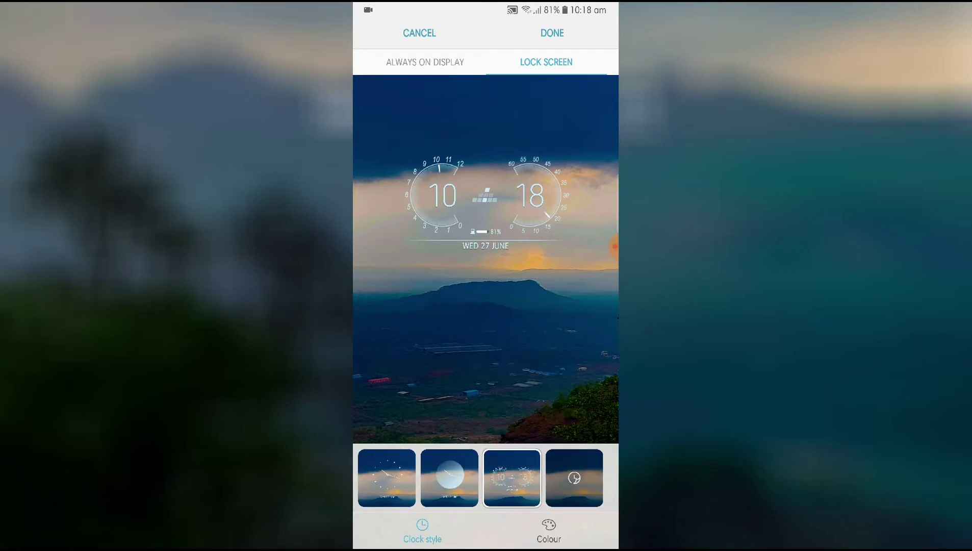
left_click(575, 477)
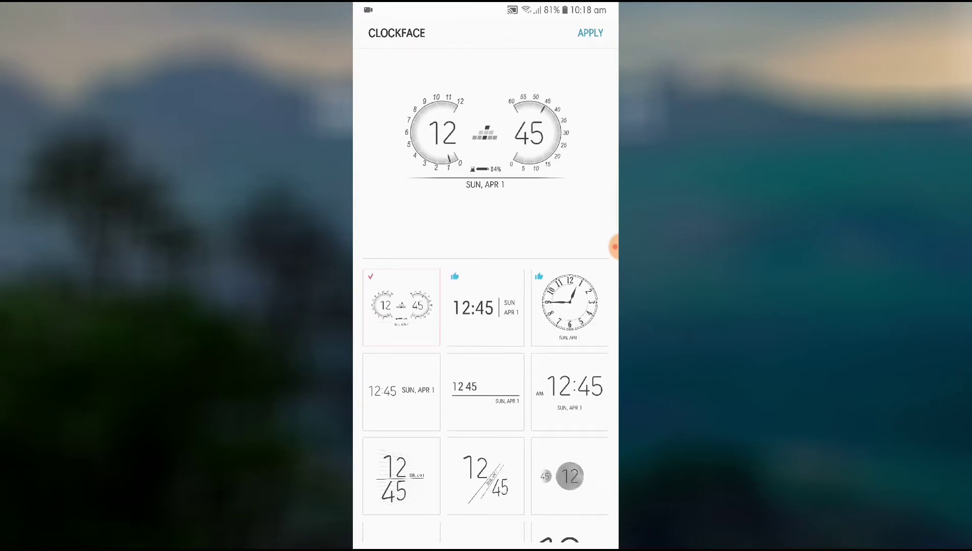
scroll(485, 406, "down", 4)
scroll(485, 406, "down", 4)
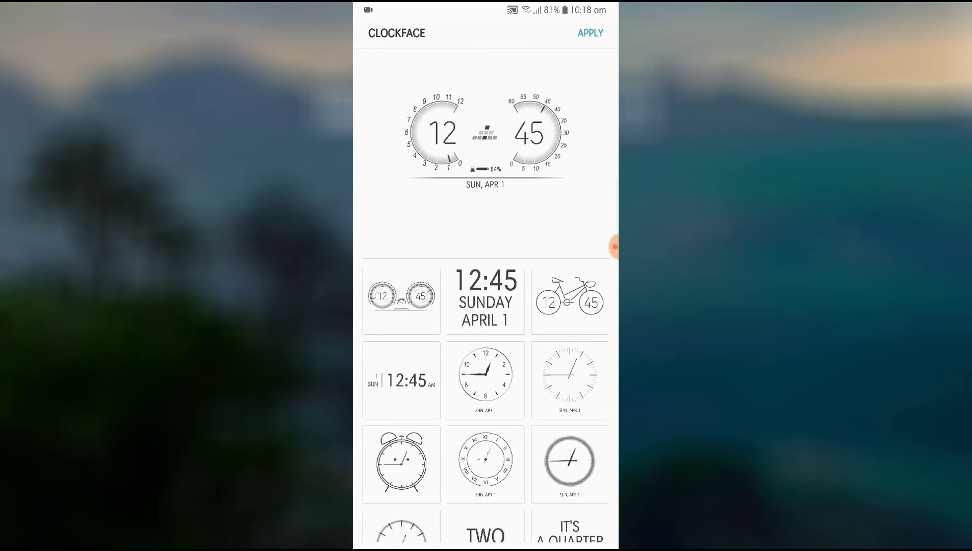
scroll(485, 406, "down", 1)
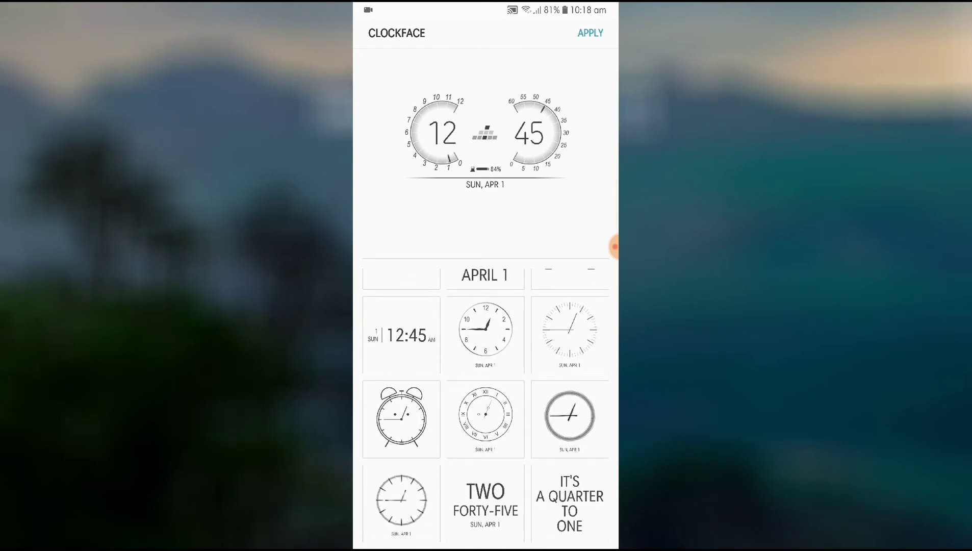
scroll(485, 406, "up", 8)
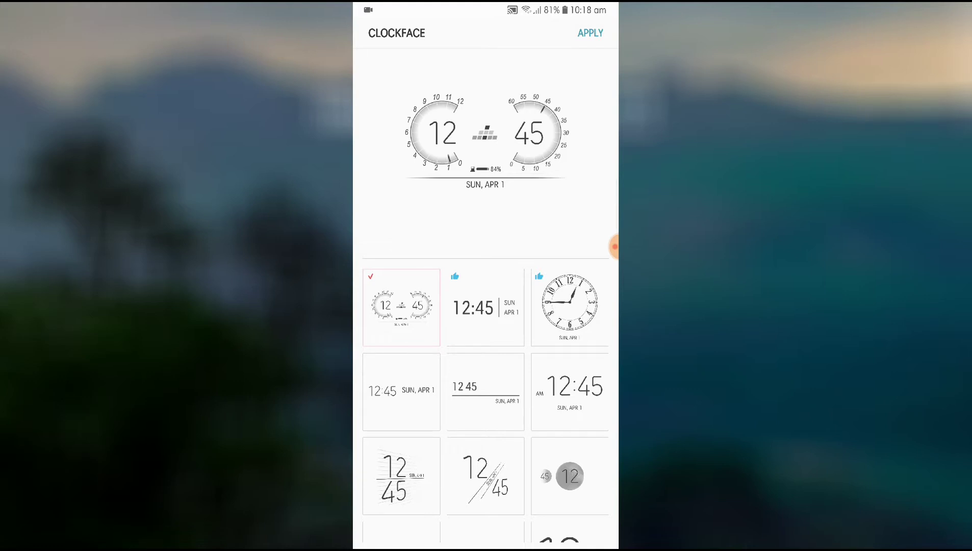
scroll(486, 402, "down", 3)
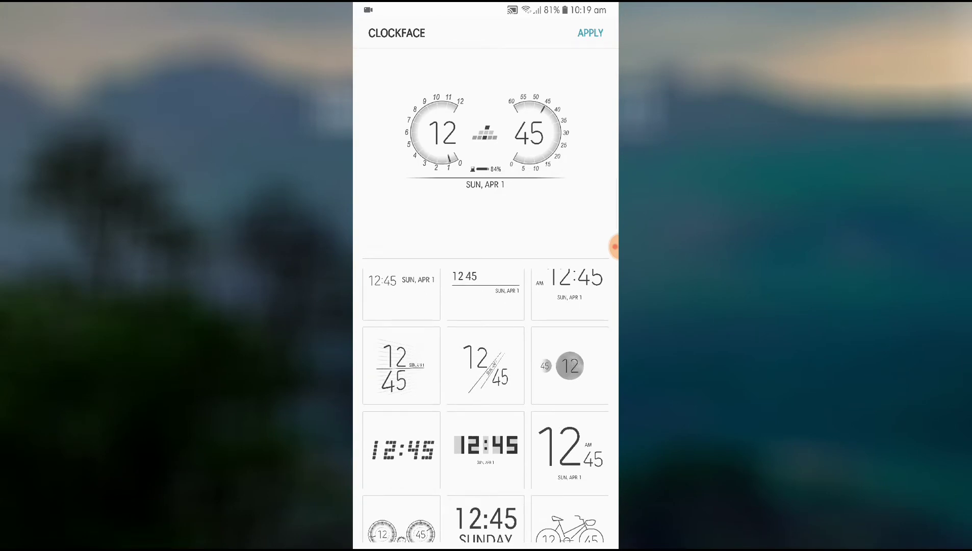
scroll(486, 402, "down", 2)
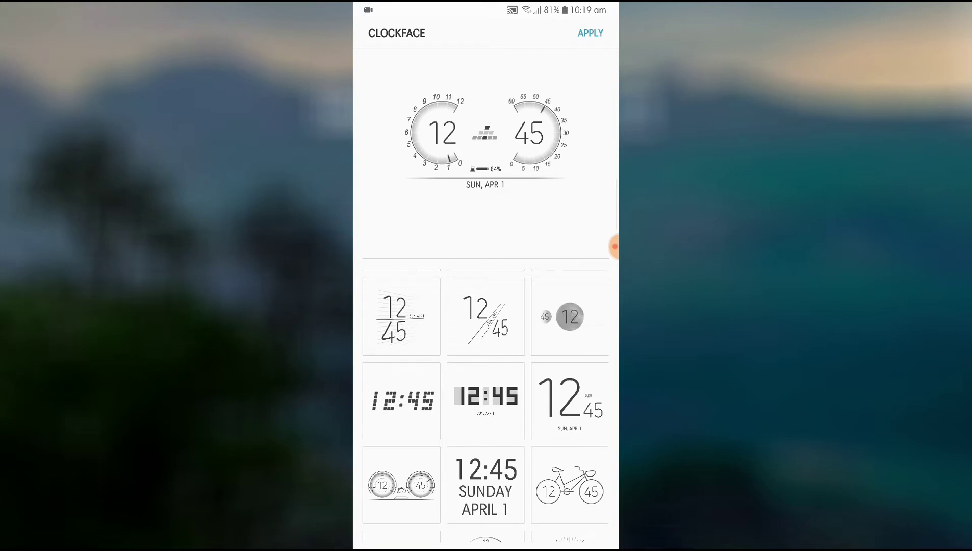
scroll(486, 402, "down", 3)
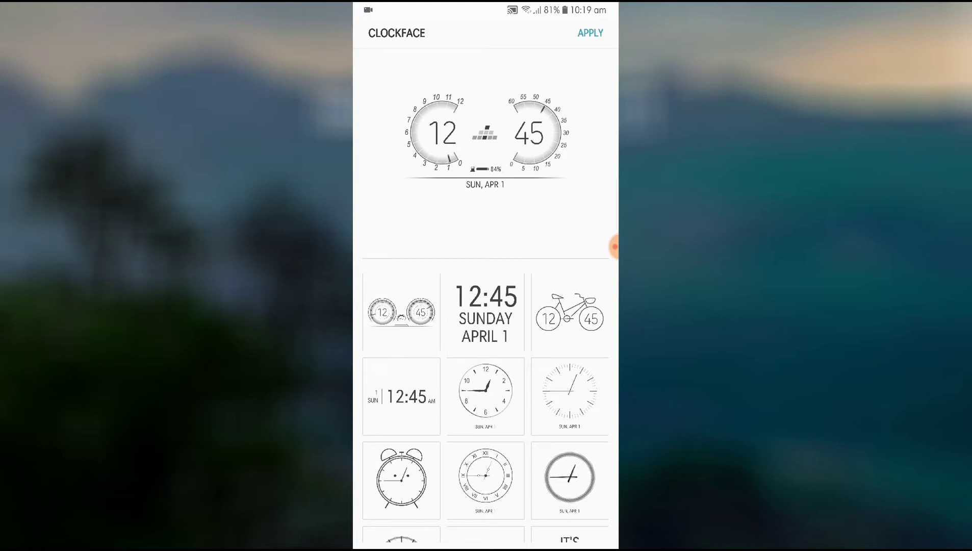
scroll(485, 402, "down", 2)
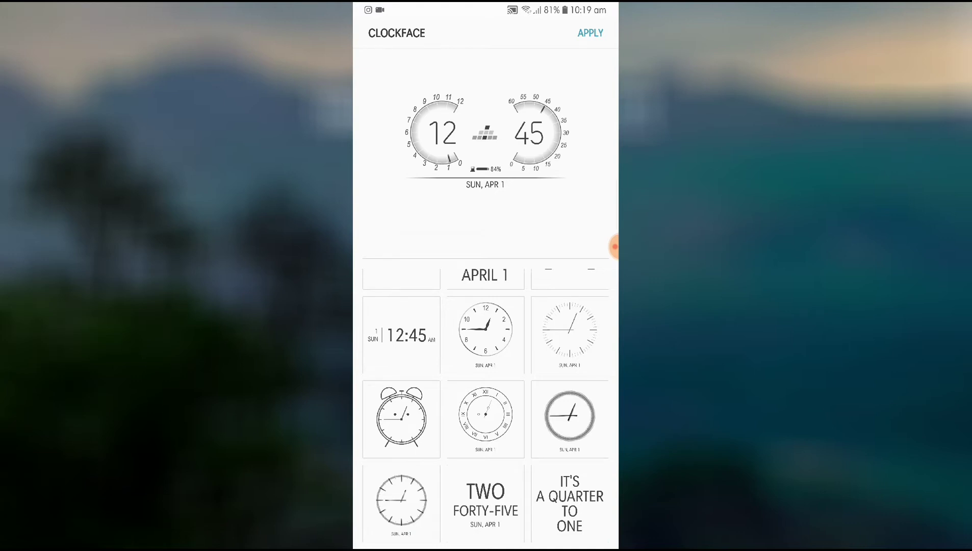
scroll(485, 402, "up", 5)
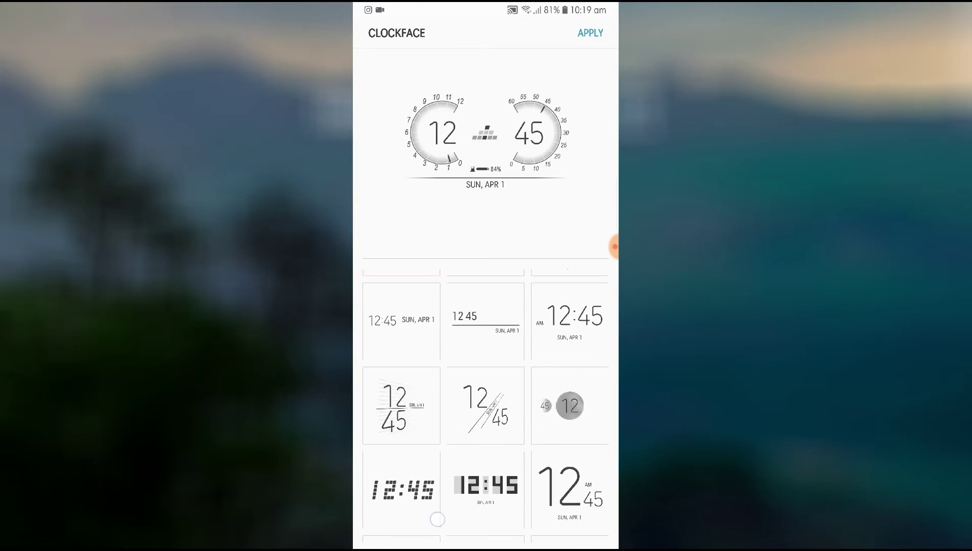
scroll(486, 402, "up", 2)
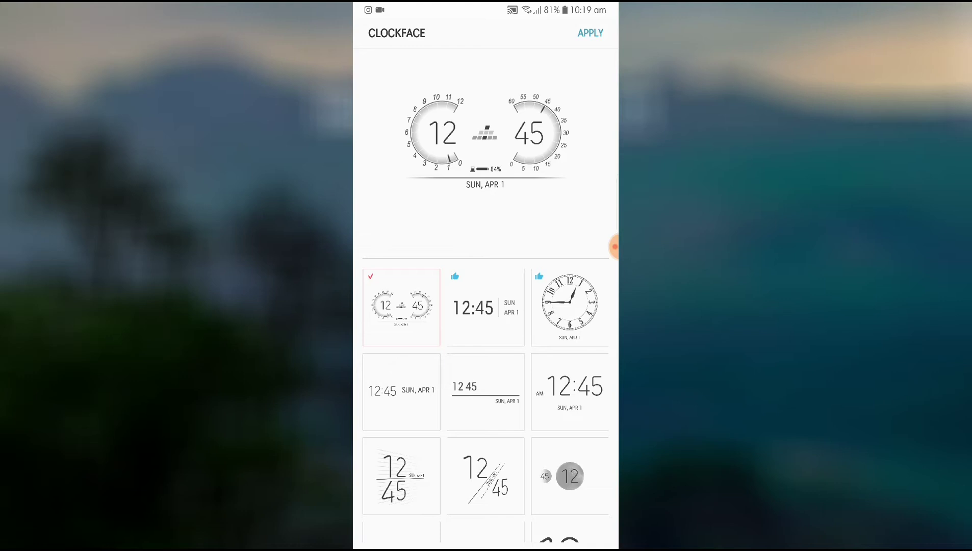
scroll(485, 395, "down", 4)
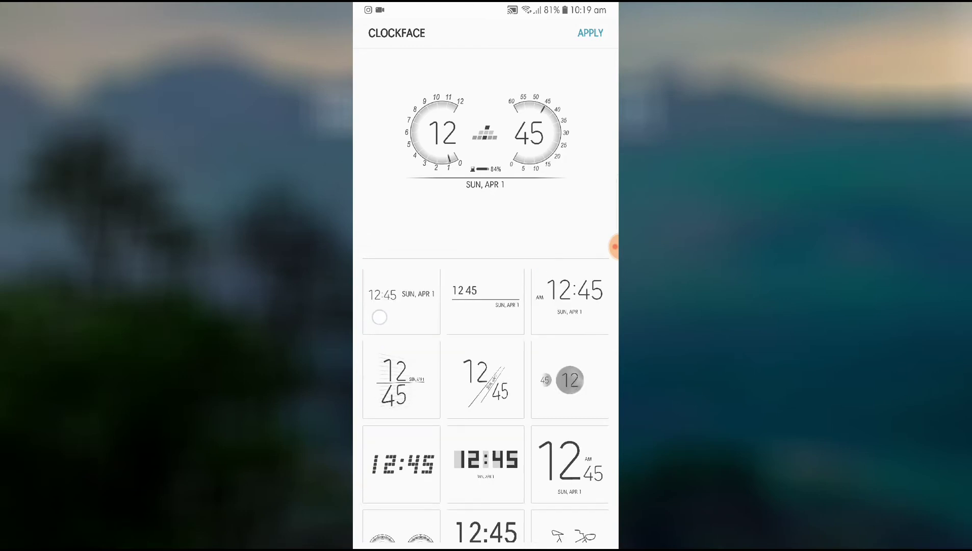
scroll(486, 395, "down", 4)
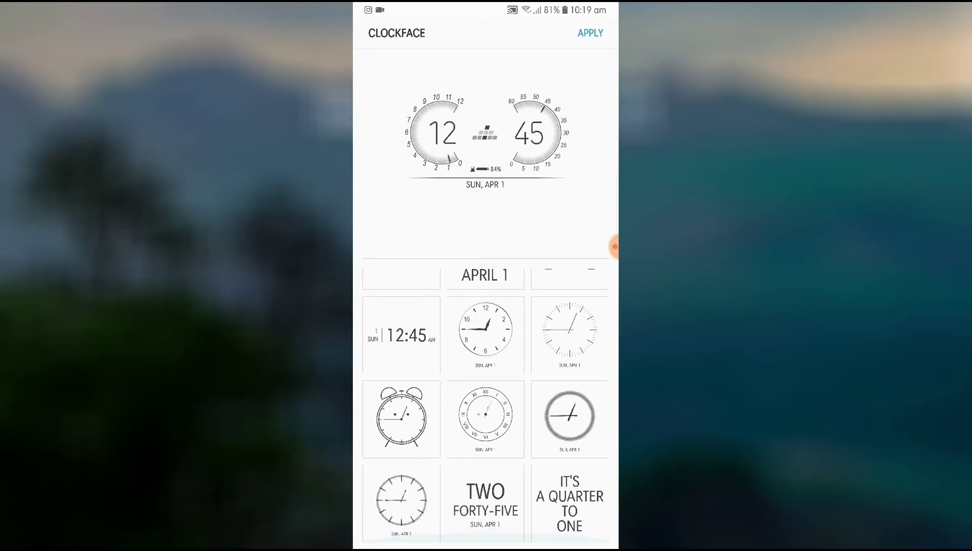
scroll(486, 395, "up", 8)
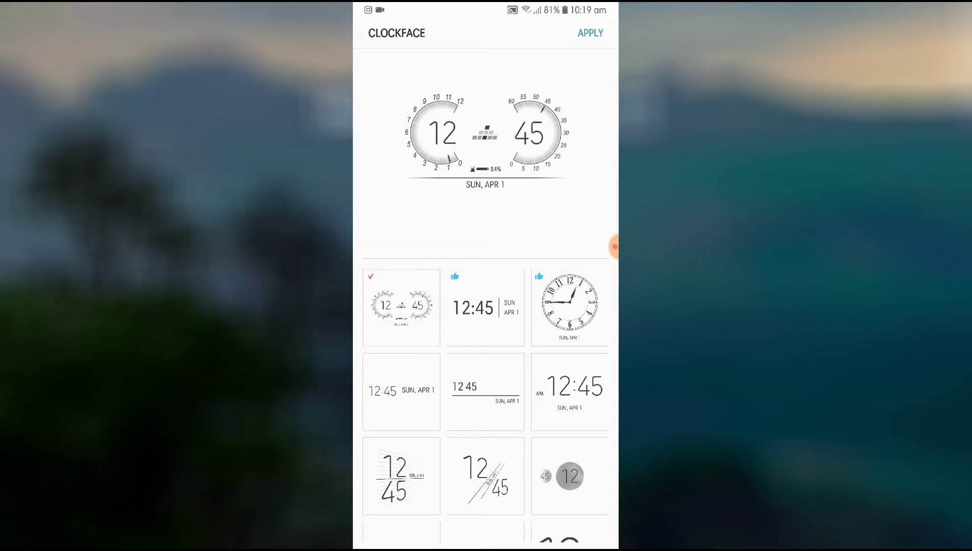
- Go back from ClockFace to the lock screen clock style preview
left_click(561, 534)
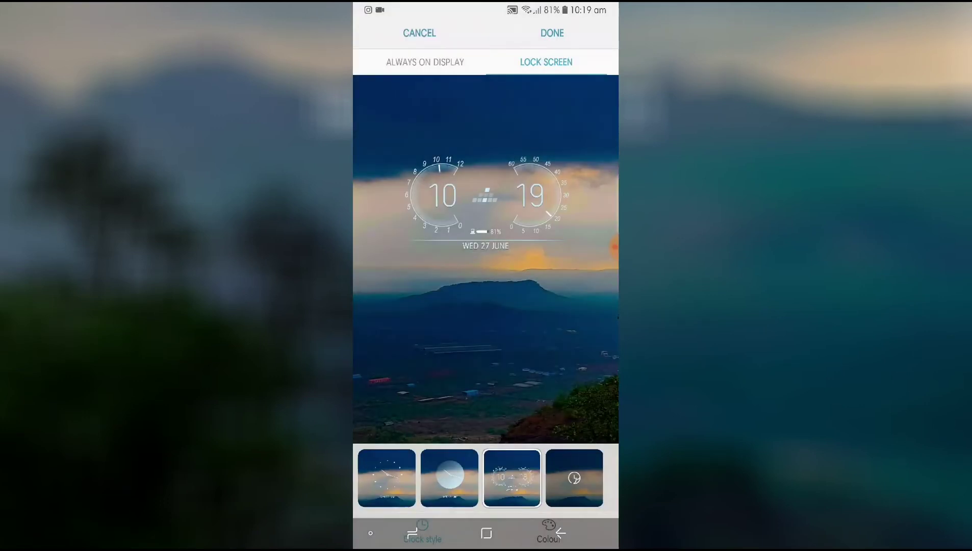
- Switch to the Always On Display clock style settings
left_click(424, 61)
scroll(486, 478, "left", 3)
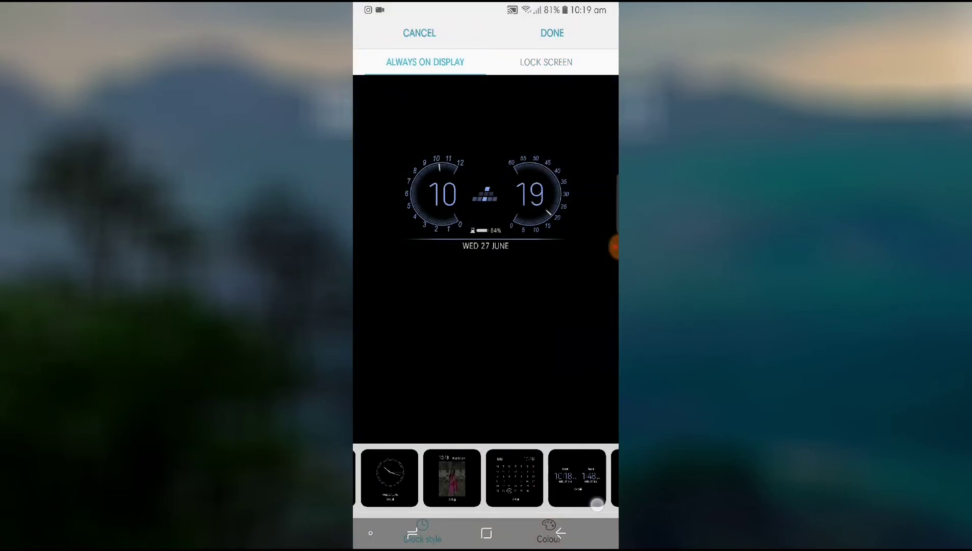
scroll(486, 478, "right", 4)
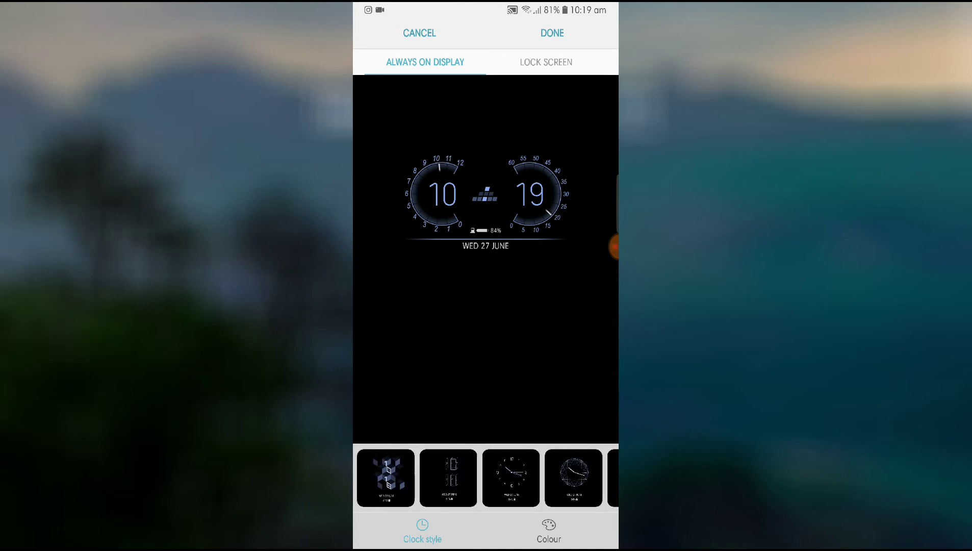
scroll(485, 478, "right", 4)
scroll(486, 478, "right", 3)
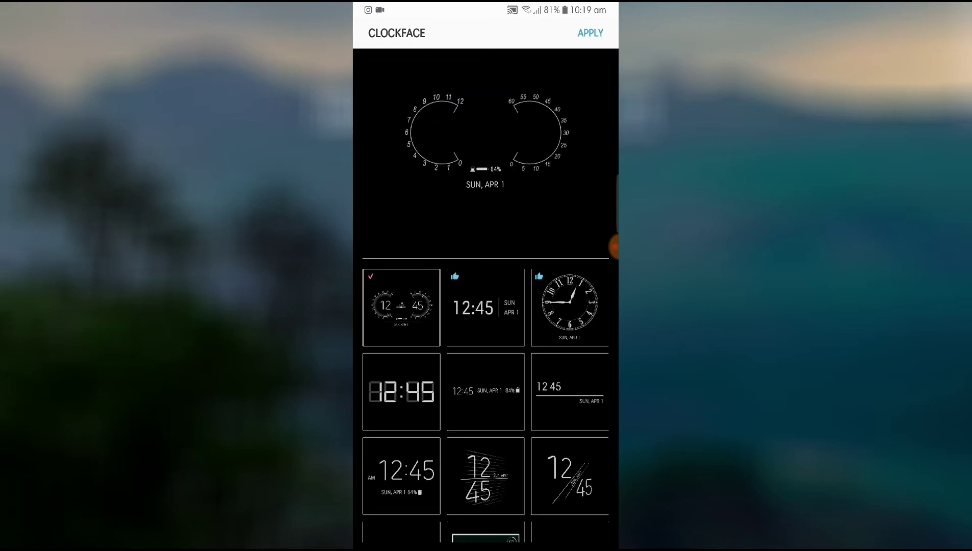
scroll(486, 395, "down", 5)
scroll(486, 395, "down", 3)
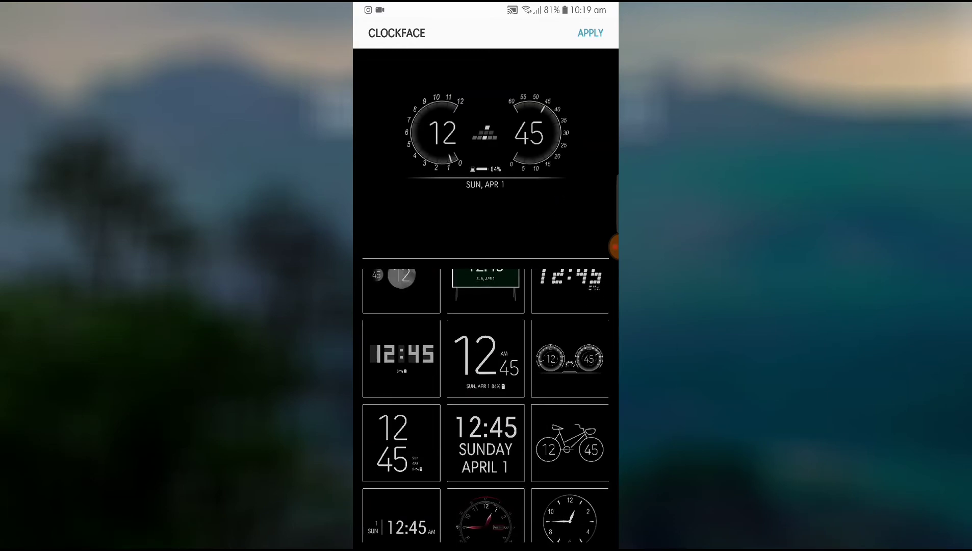
scroll(486, 402, "down", 5)
scroll(485, 402, "up", 4)
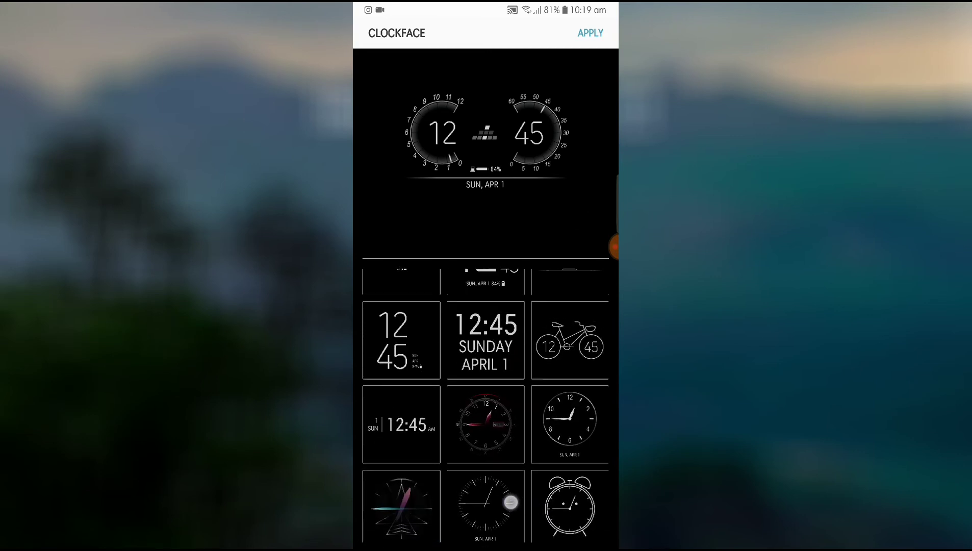
scroll(485, 402, "up", 1)
scroll(485, 402, "up", 3)
scroll(485, 402, "up", 2)
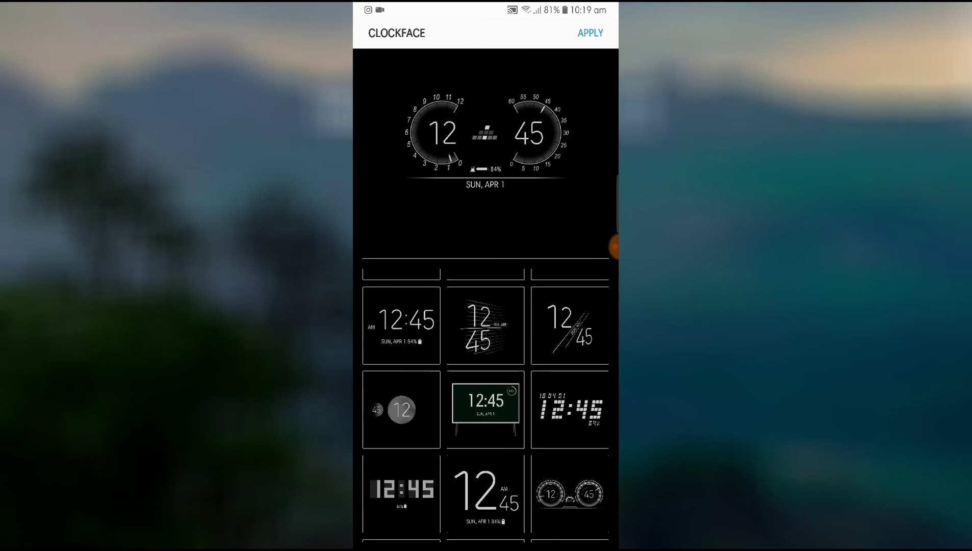
scroll(485, 402, "up", 2)
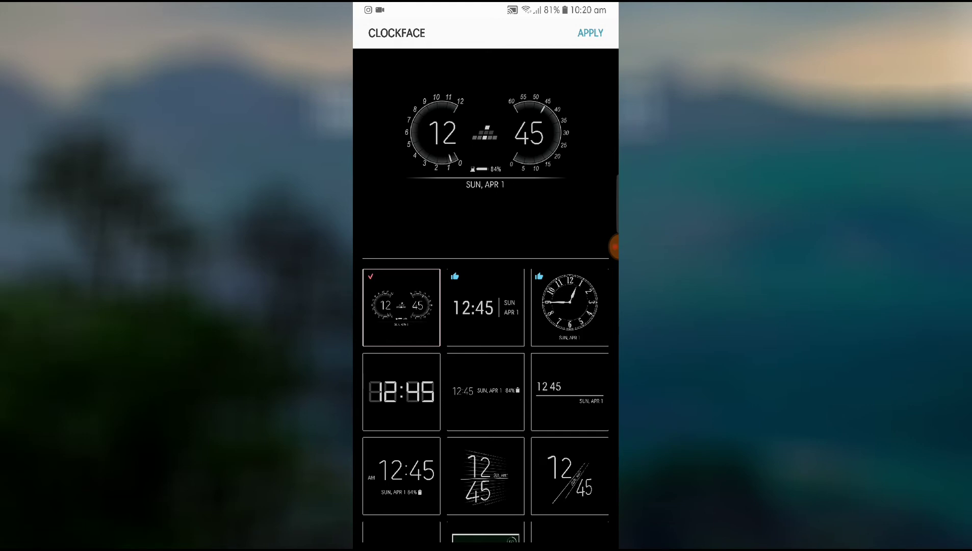
scroll(486, 402, "down", 5)
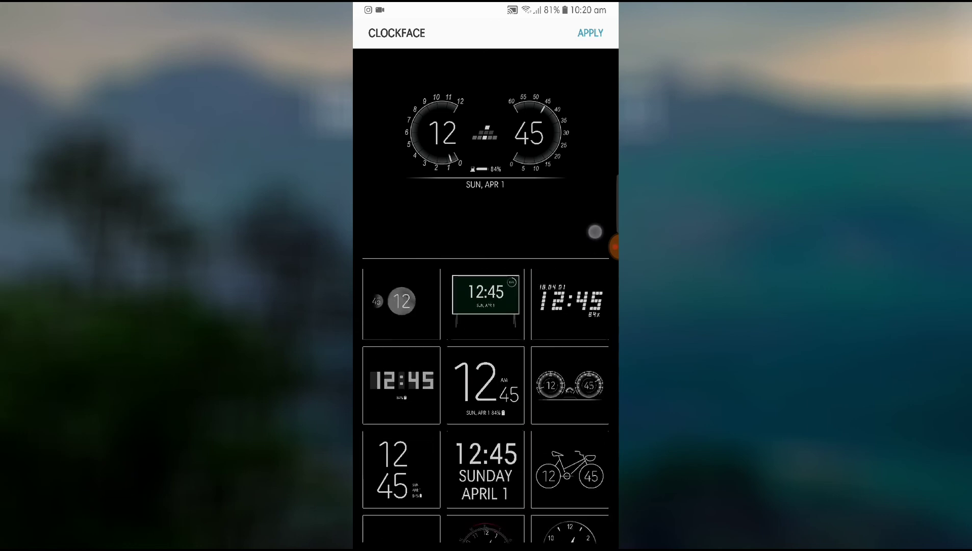
scroll(485, 402, "down", 5)
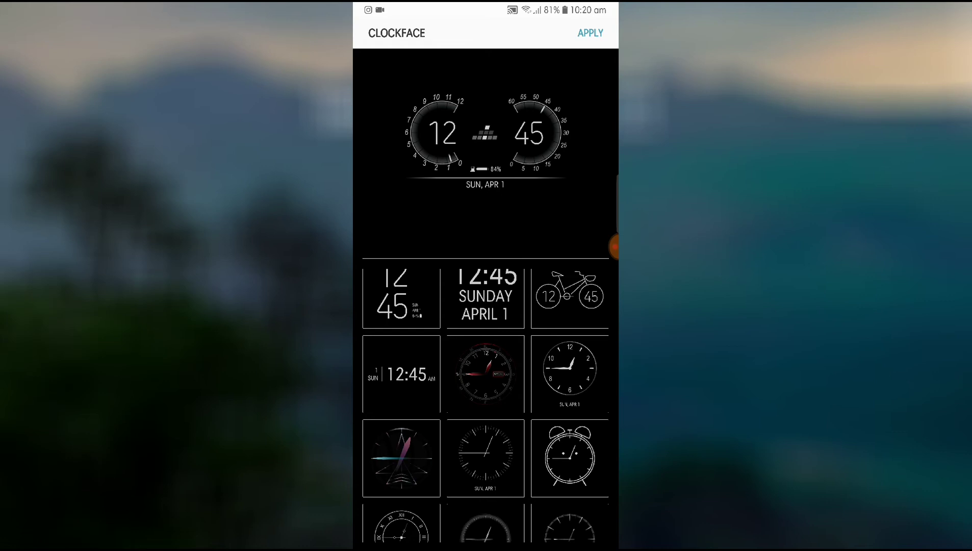
scroll(485, 402, "down", 3)
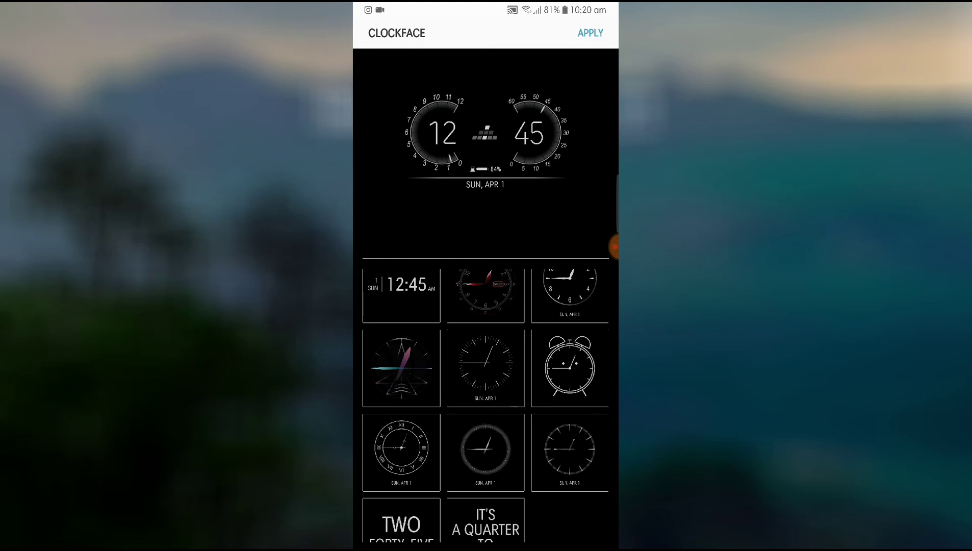
- Exit ClockFace to the home screen and tap the screen recorder bubble
mouse_move(373, 433)
left_mouse_down()
mouse_move(387, 342)
mouse_move(395, 516)
left_mouse_up()
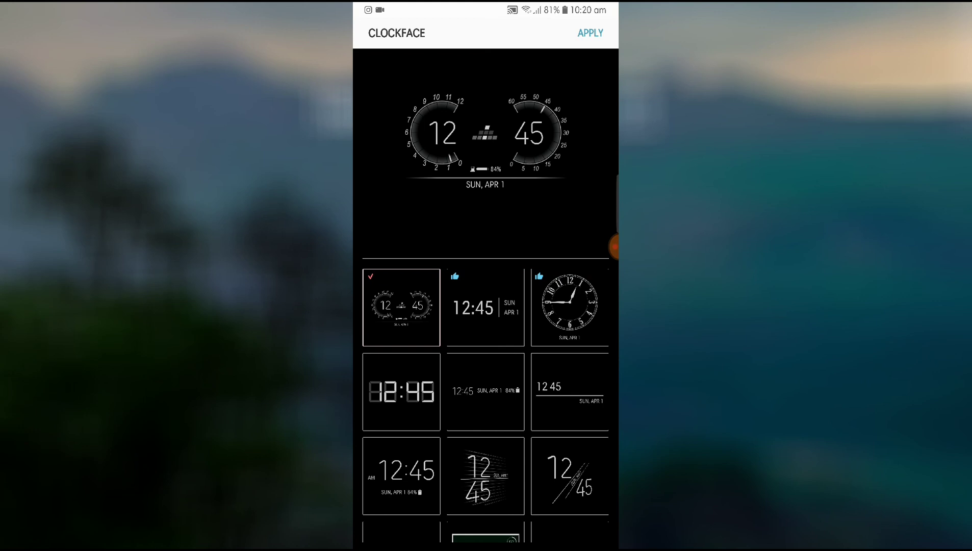
left_click(486, 533)
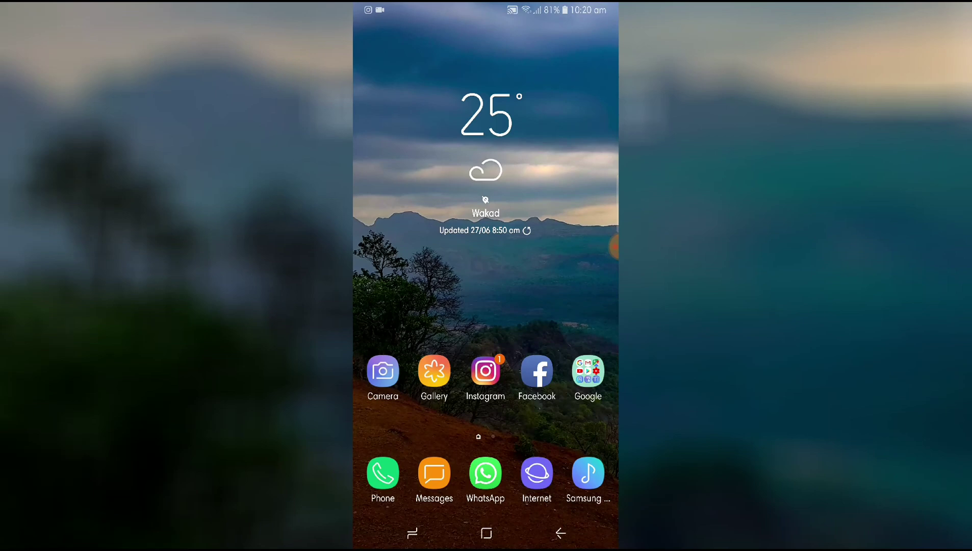
left_click(612, 247)
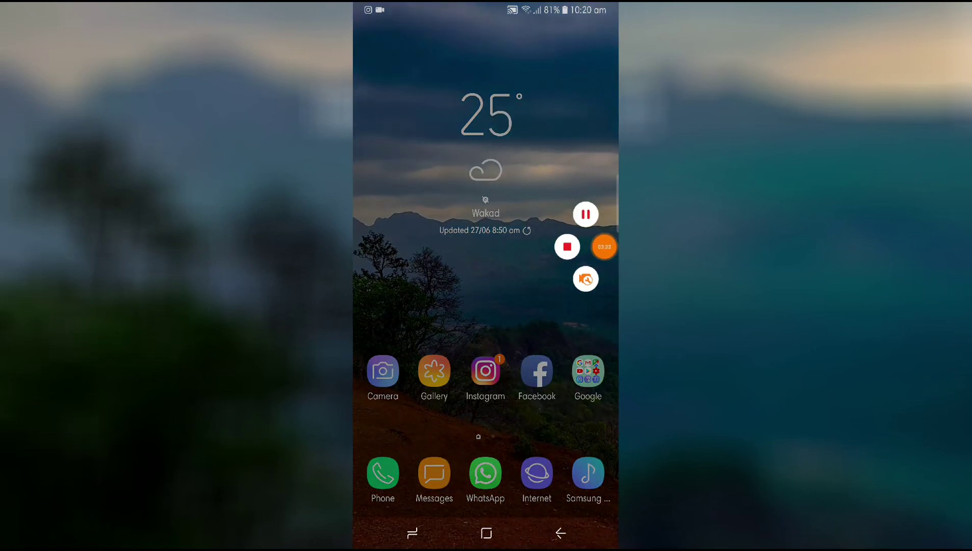